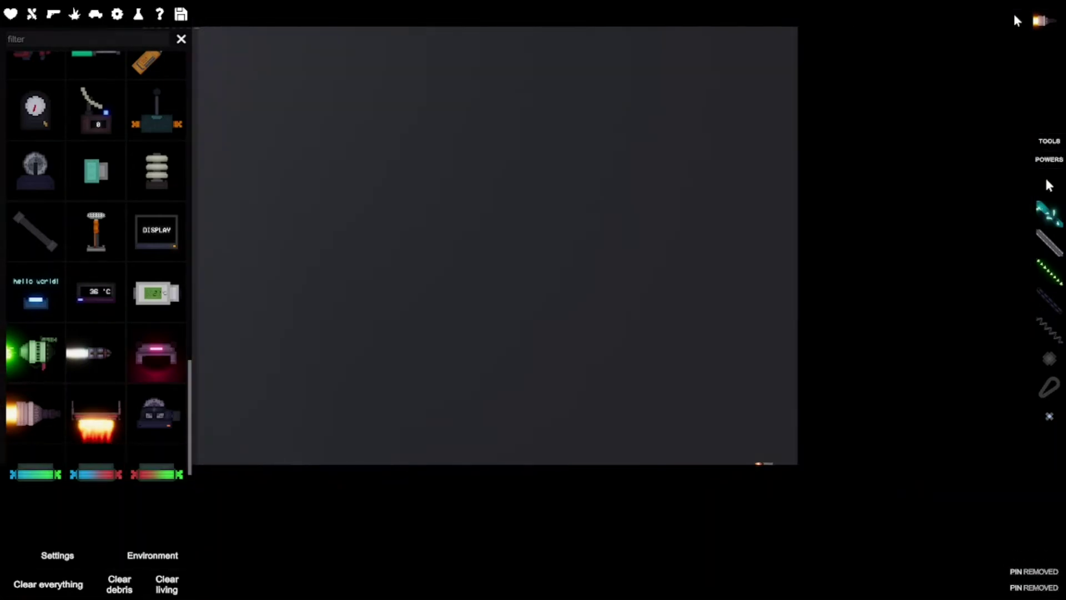
# Step: Clear the room, spawn a blue cathode light and bring up its options menu
pyautogui.press('space')
pyautogui.press('space')
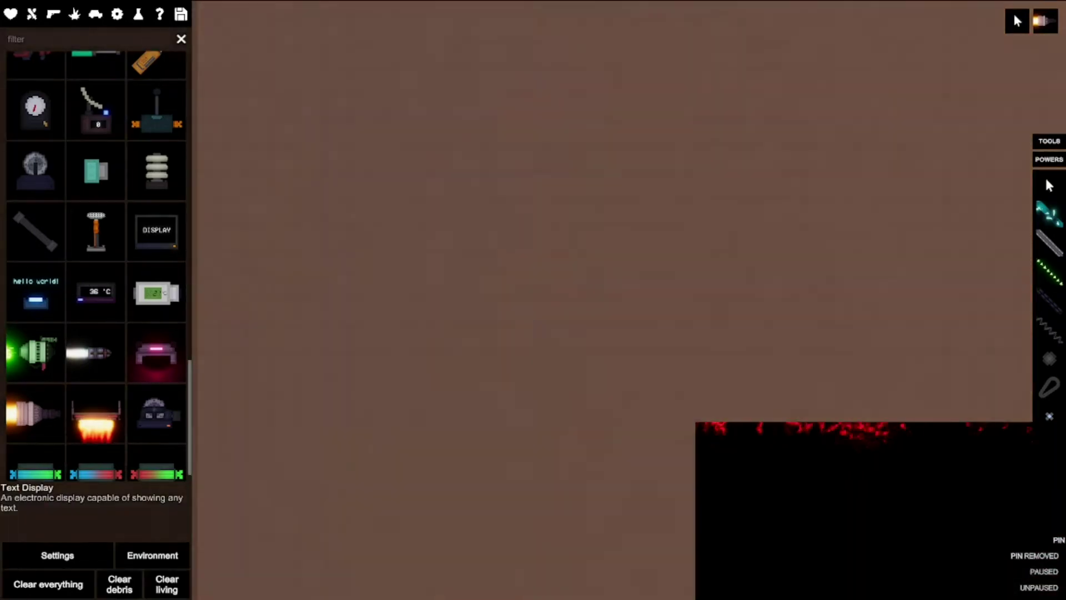
pyautogui.hotkey('ctrl', 'BackSpace')
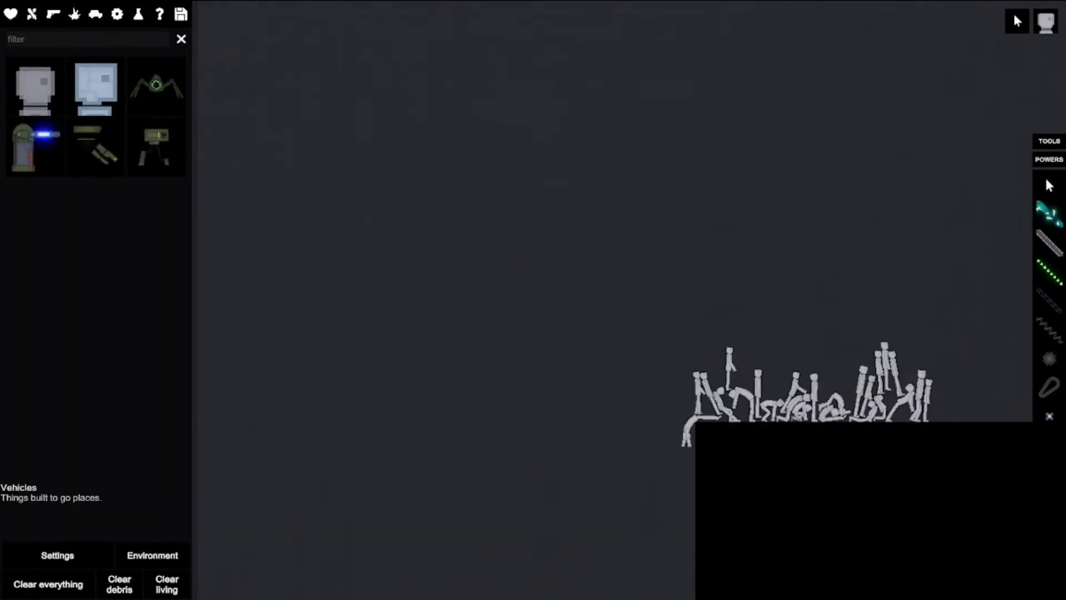
pyautogui.click(138, 15)
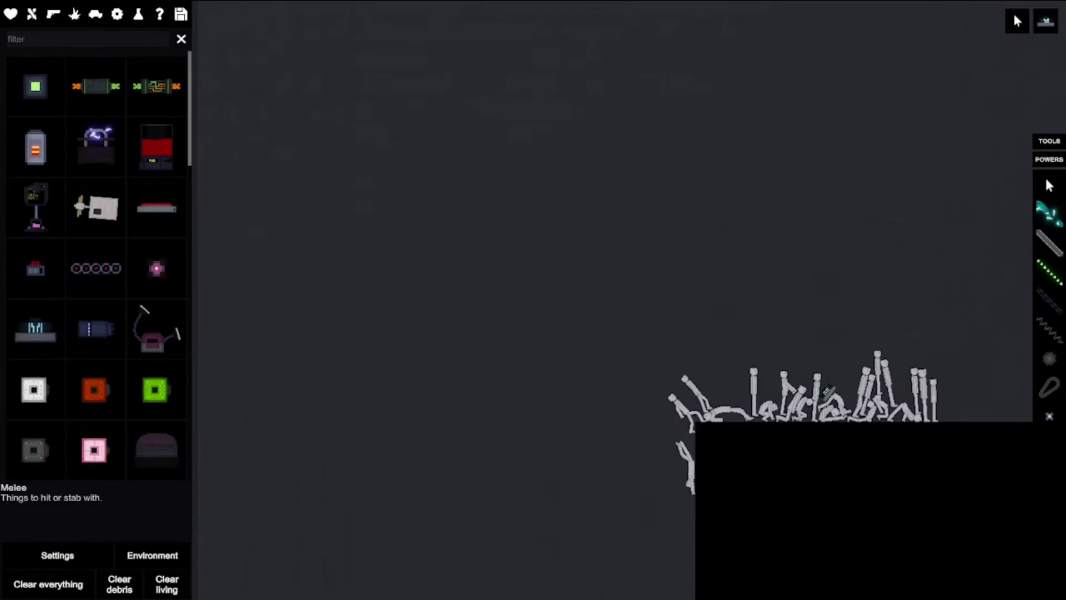
pyautogui.scroll(-5, 96, 291)
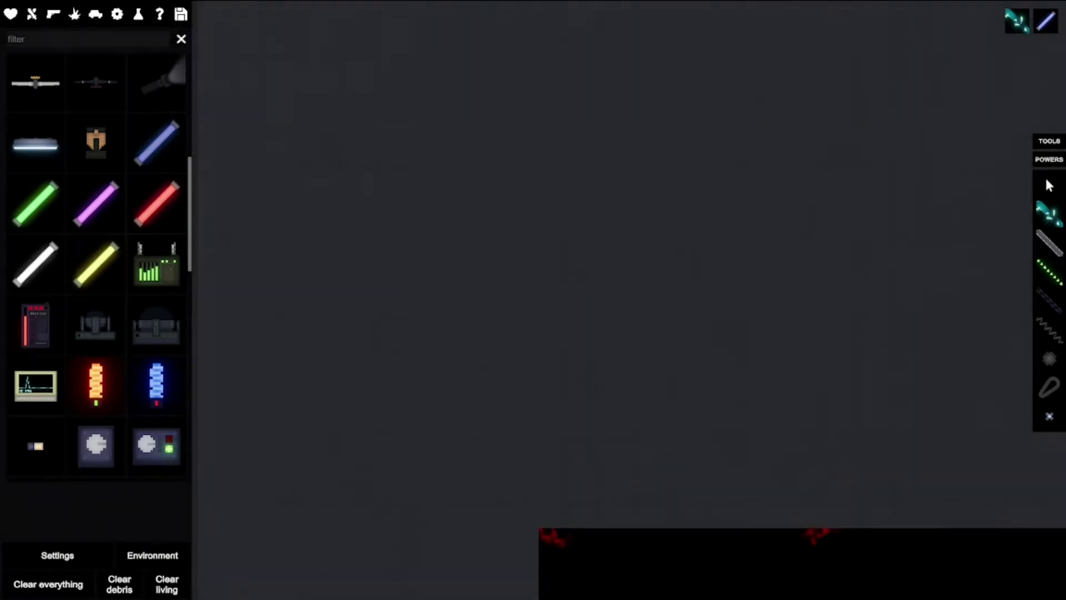
pyautogui.rightClick(590, 466)
# Step: Have the camera follow the cathode light, turn slow motion off and browse item categories
pyautogui.click(612, 442)
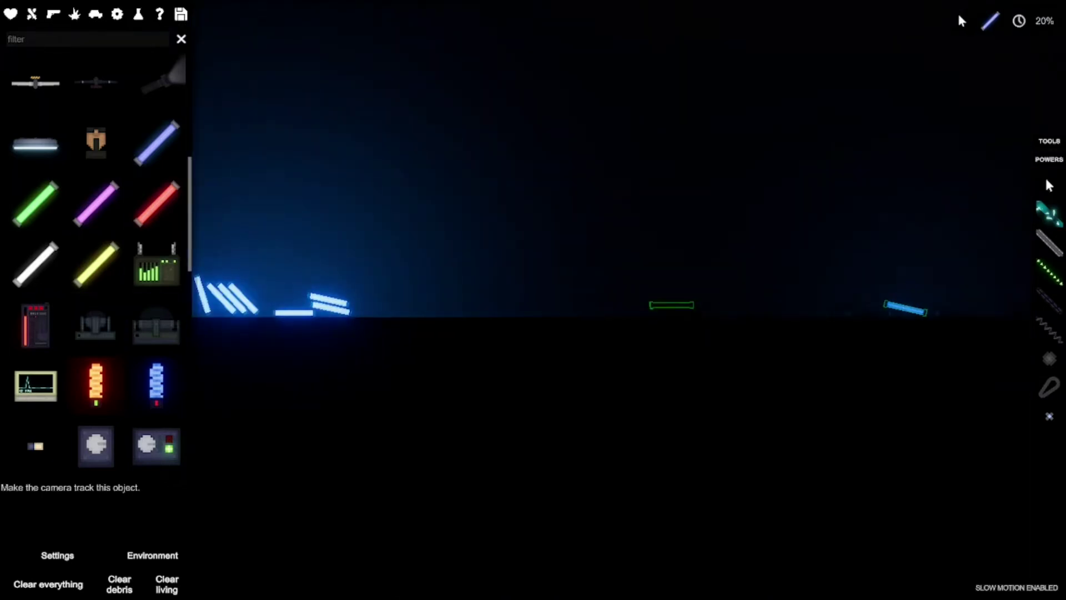
pyautogui.press('m')
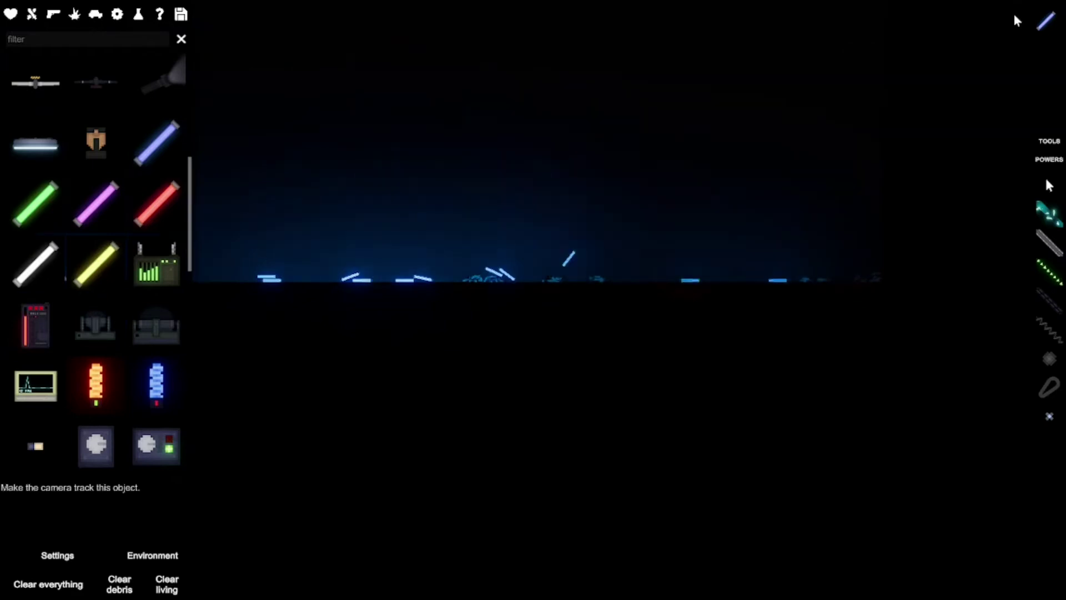
pyautogui.press('Tab')
pyautogui.press('Tab')
pyautogui.press('Tab')
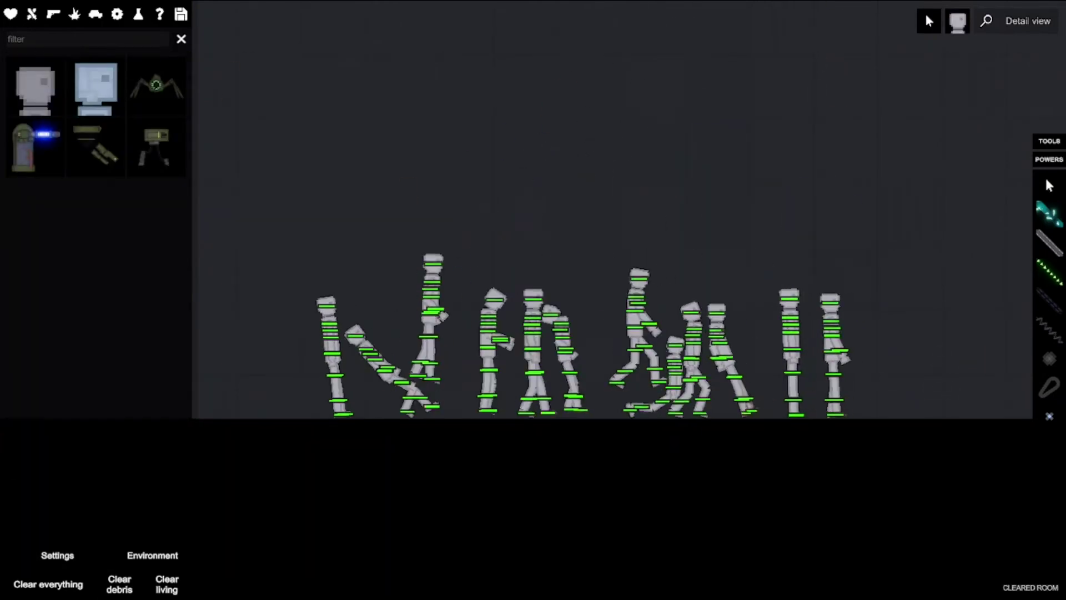
# Step: Switch the item list to firearms, pausing and resuming the simulation
pyautogui.press('e')
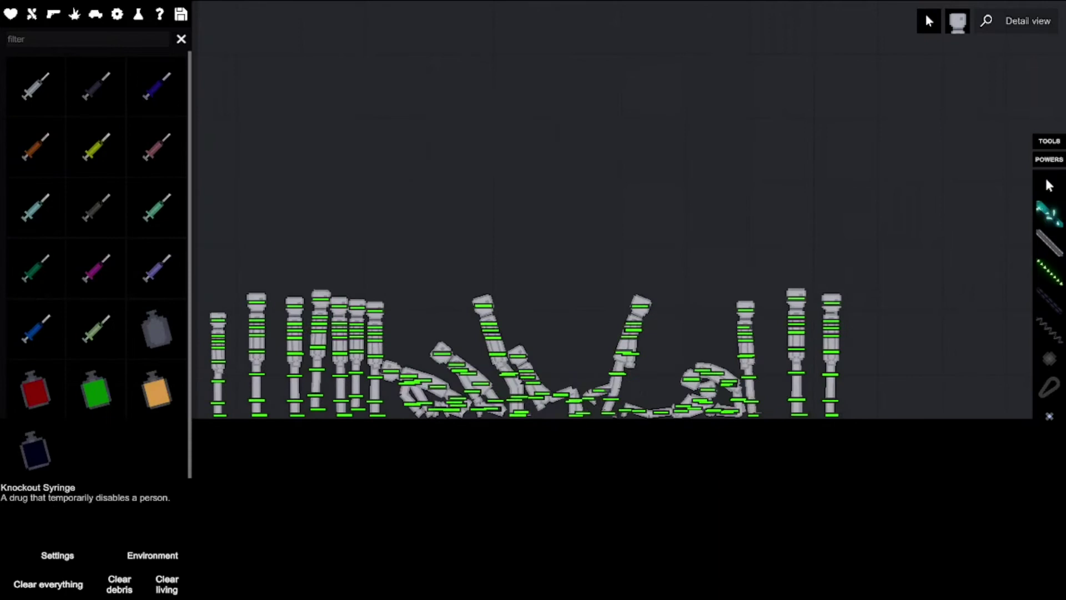
pyautogui.press('space')
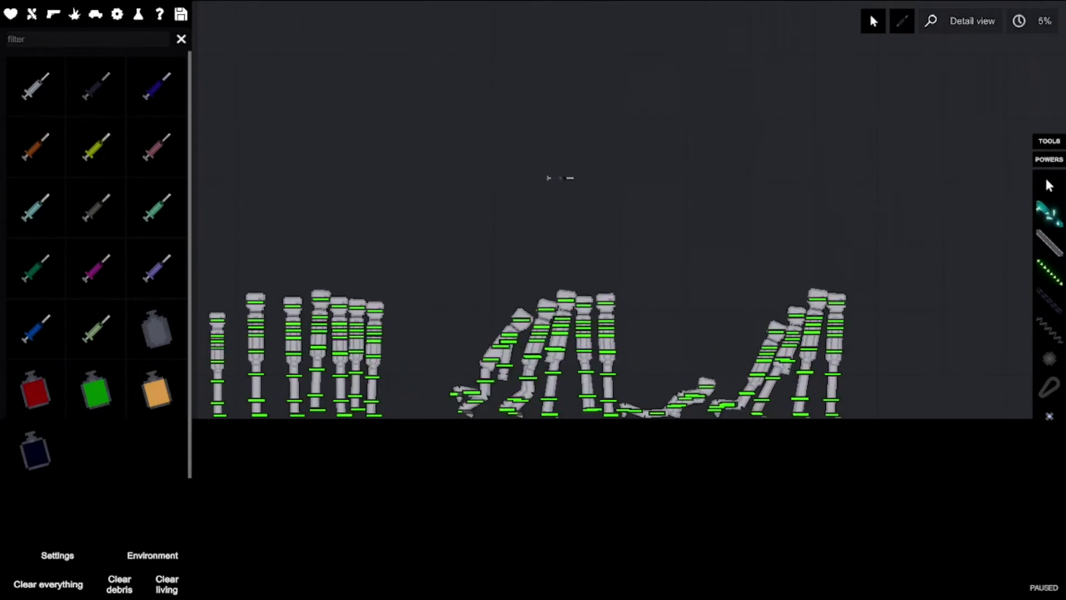
pyautogui.press('e')
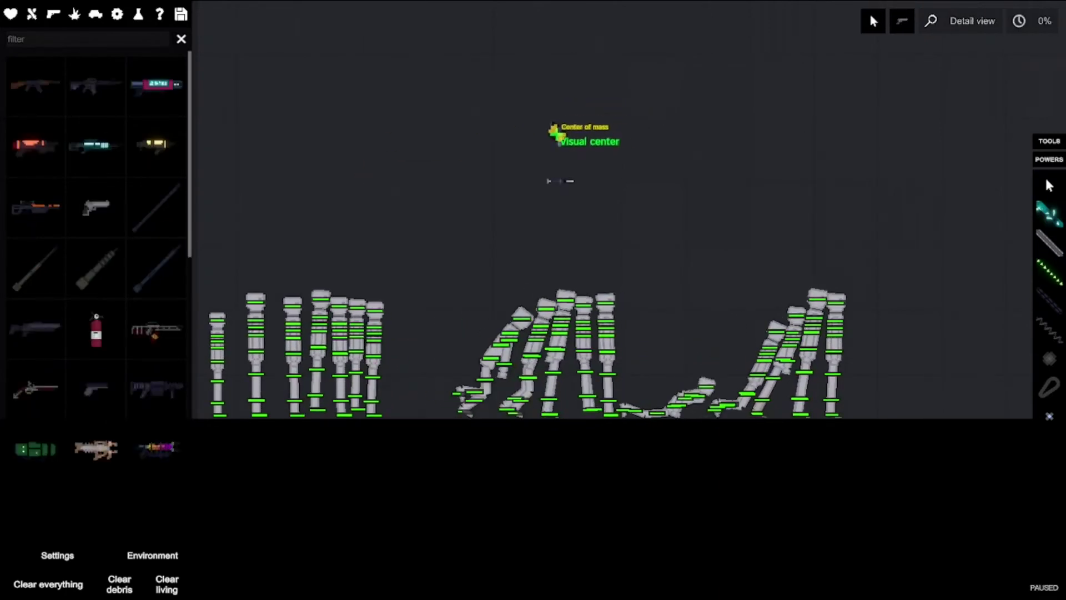
pyautogui.press('space')
pyautogui.scroll(-3, 1049, 185)
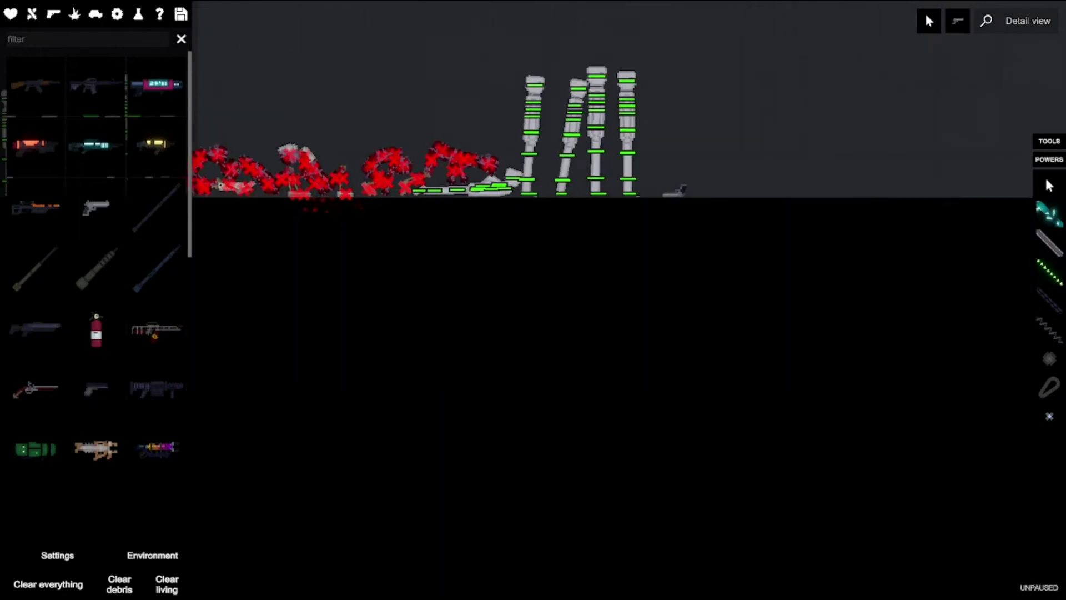
# Step: Shoot the androids in slow motion, then detonate a Fusion Bomb above them
pyautogui.hotkey('ctrl', 's')
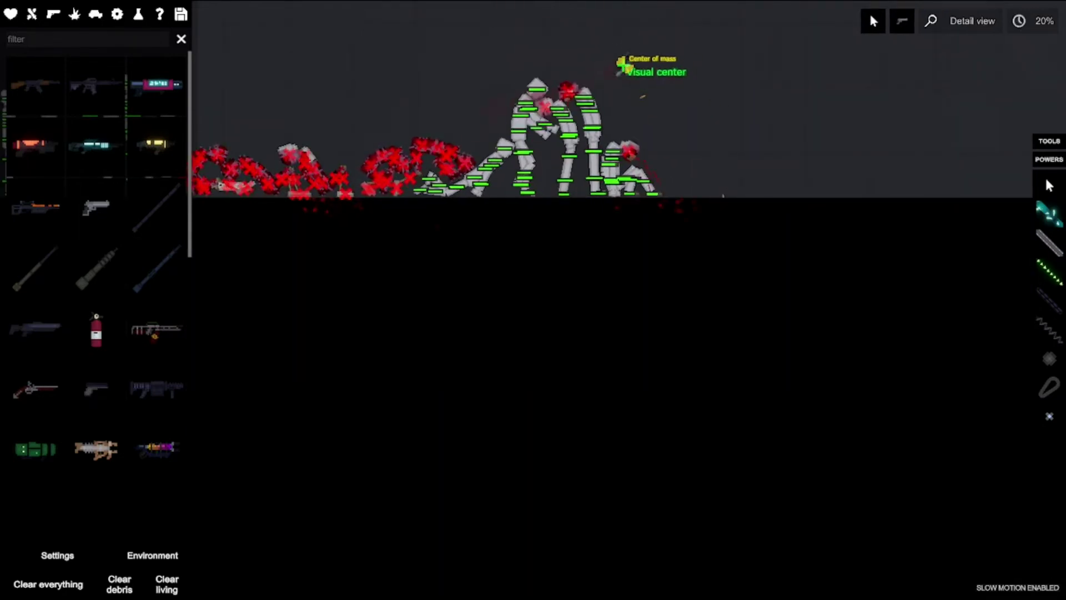
pyautogui.hotkey('ctrl', 'v')
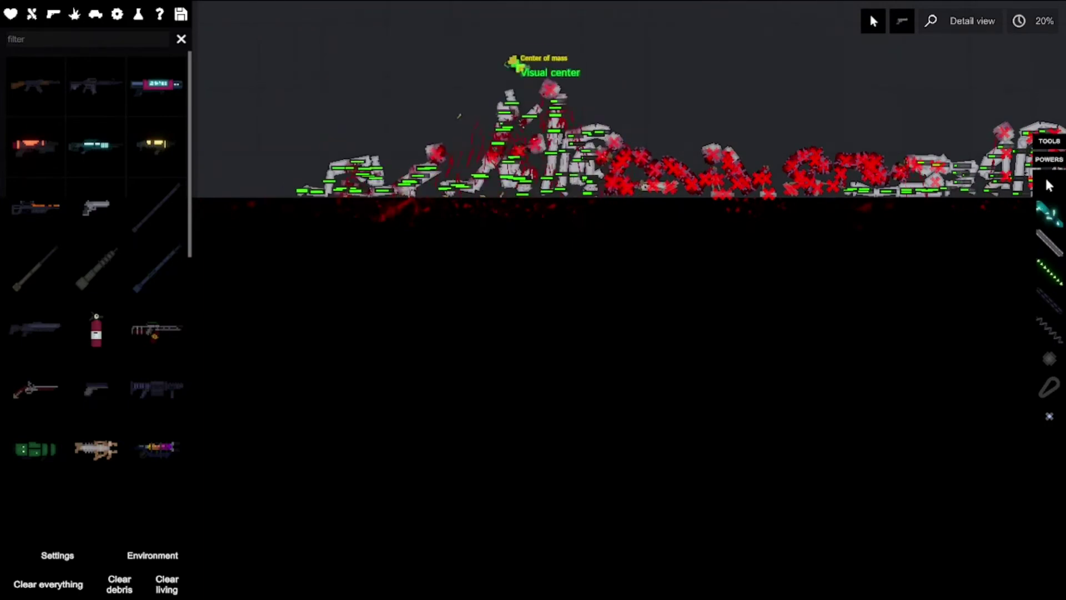
pyautogui.press('z')
pyautogui.scroll(-5, 1048, 185)
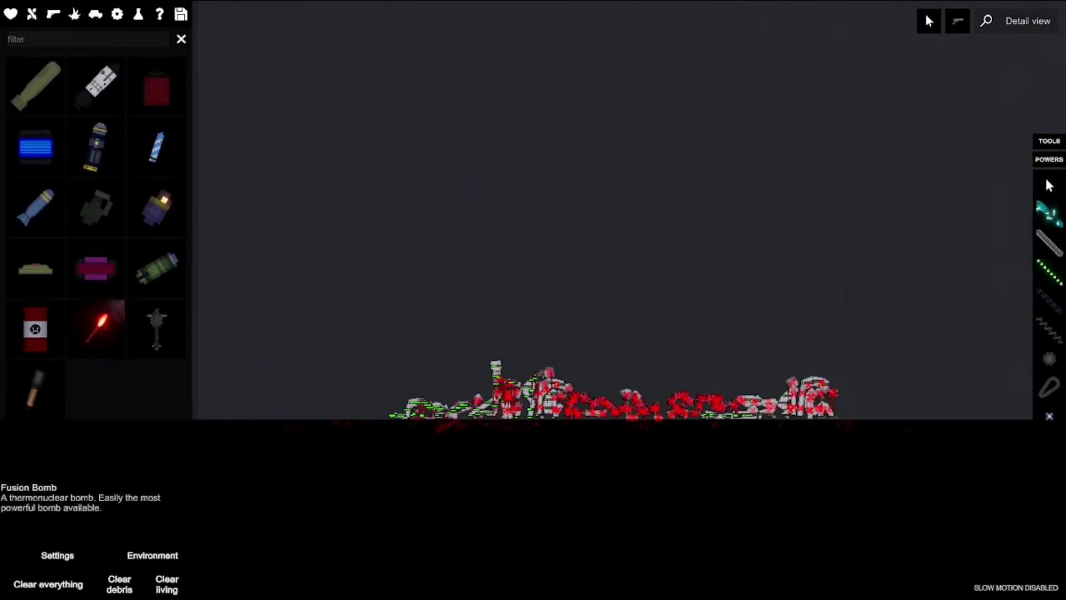
pyautogui.press('e')
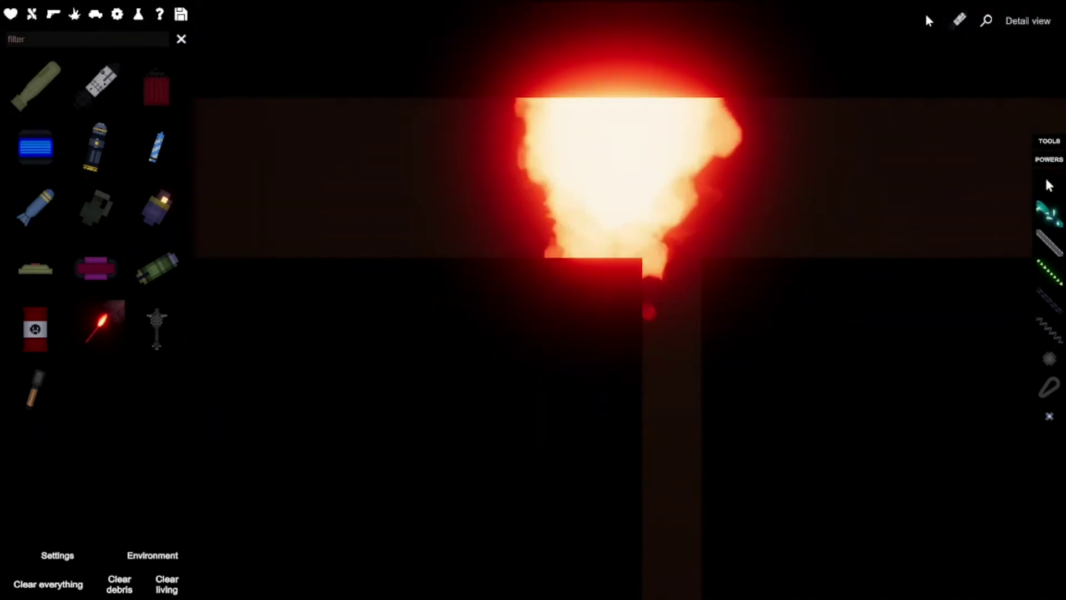
# Step: Load the Abyss map from the pause menu
pyautogui.press('Escape')
pyautogui.click(42, 281)
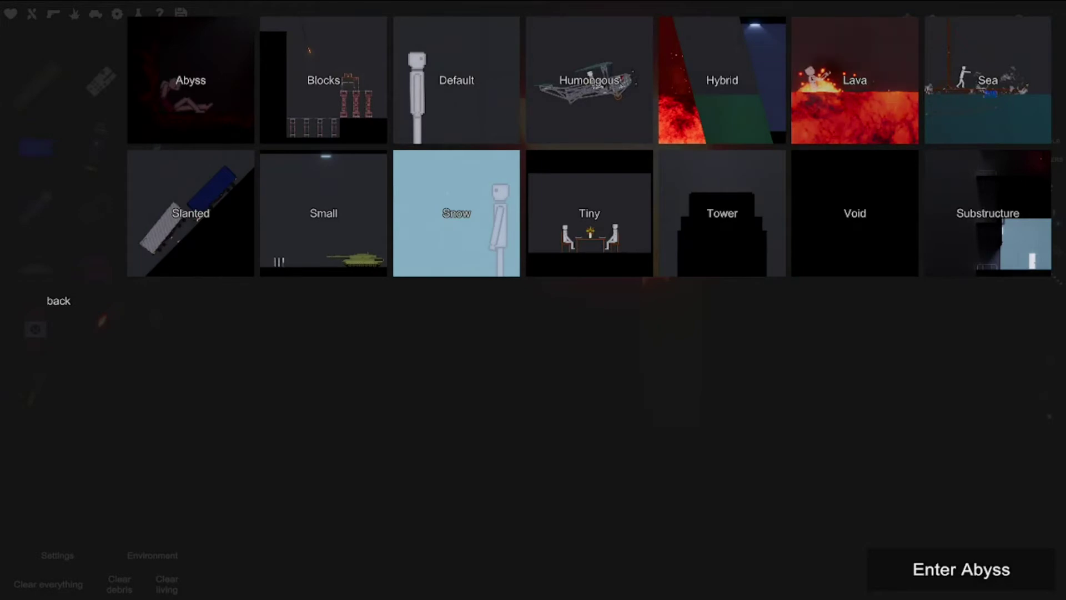
pyautogui.doubleClick(192, 83)
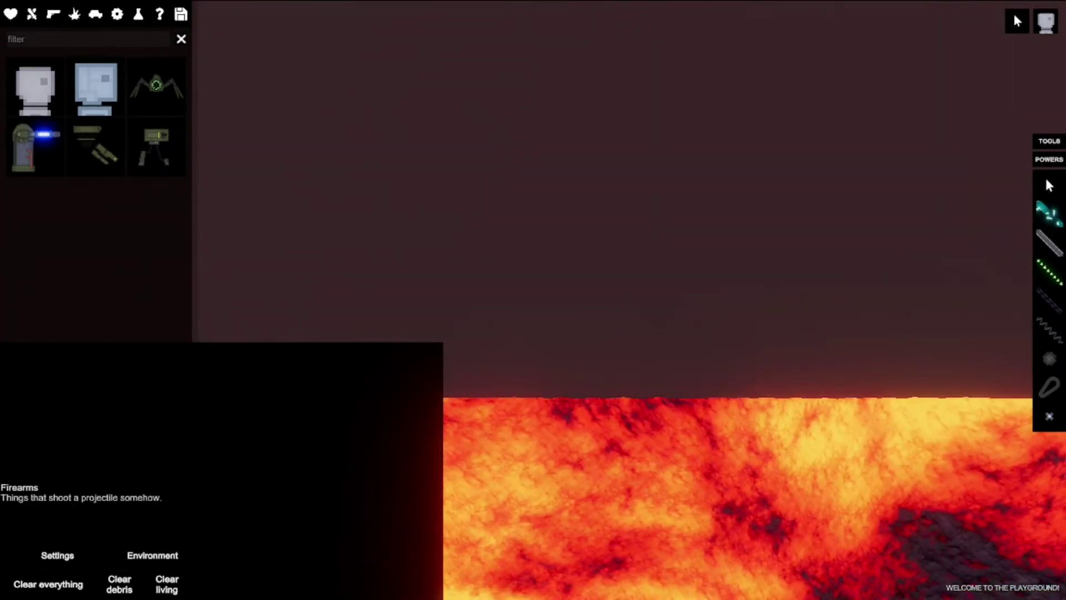
# Step: Spawn a Tempered Glass Pane and move it onto the black ledge above the lava
pyautogui.click(159, 14)
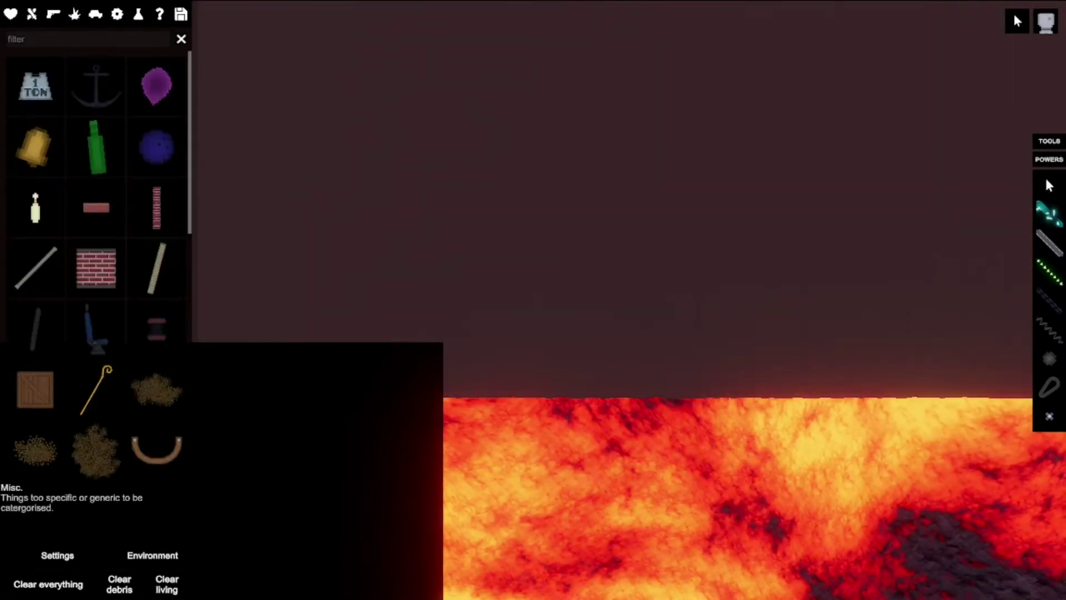
pyautogui.scroll(-5, 96, 208)
pyautogui.scroll(-2, 95, 249)
pyautogui.click(158, 417)
pyautogui.click(563, 210)
pyautogui.scroll(3, 563, 250)
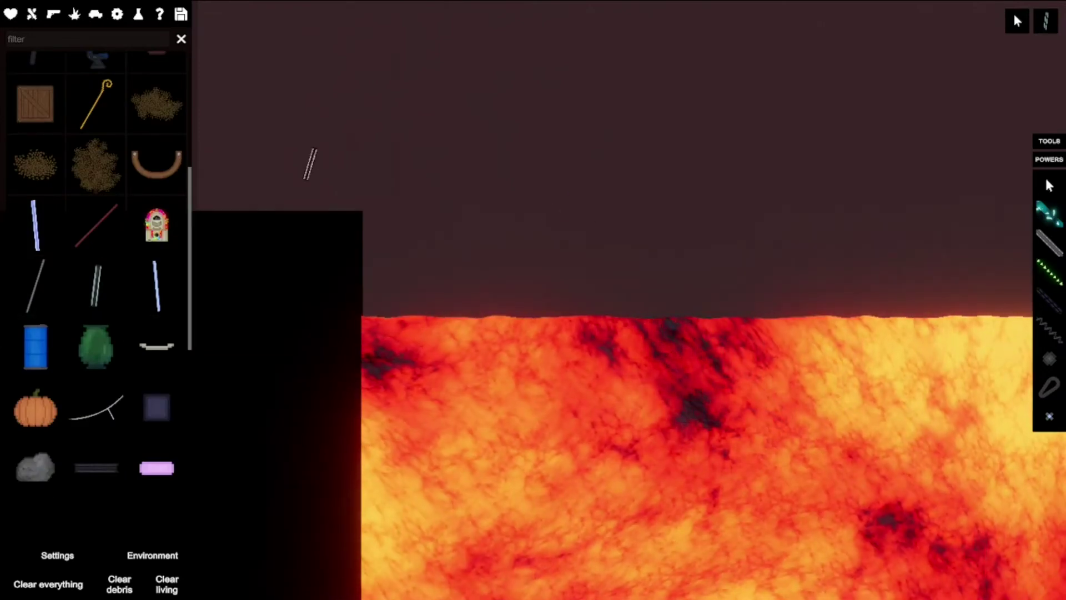
pyautogui.moveTo(429, 174); pyautogui.dragTo(308, 192)
# Step: Spawn a flashlight beside the pane, carry it across the scene, then delete it
pyautogui.click(117, 14)
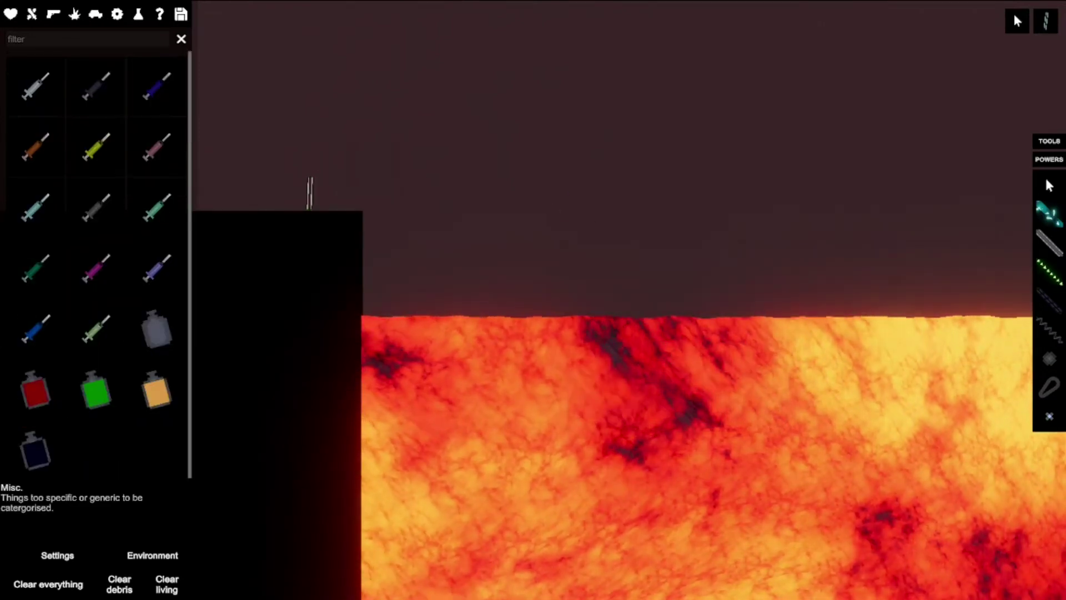
pyautogui.scroll(-5, 95, 249)
pyautogui.scroll(-4, 96, 249)
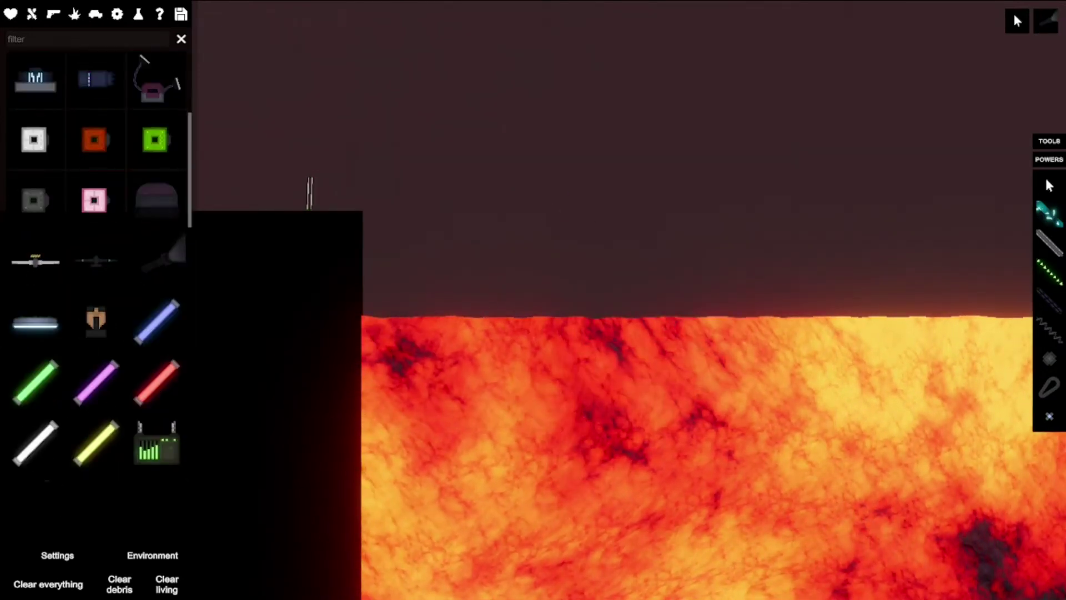
pyautogui.click(167, 262)
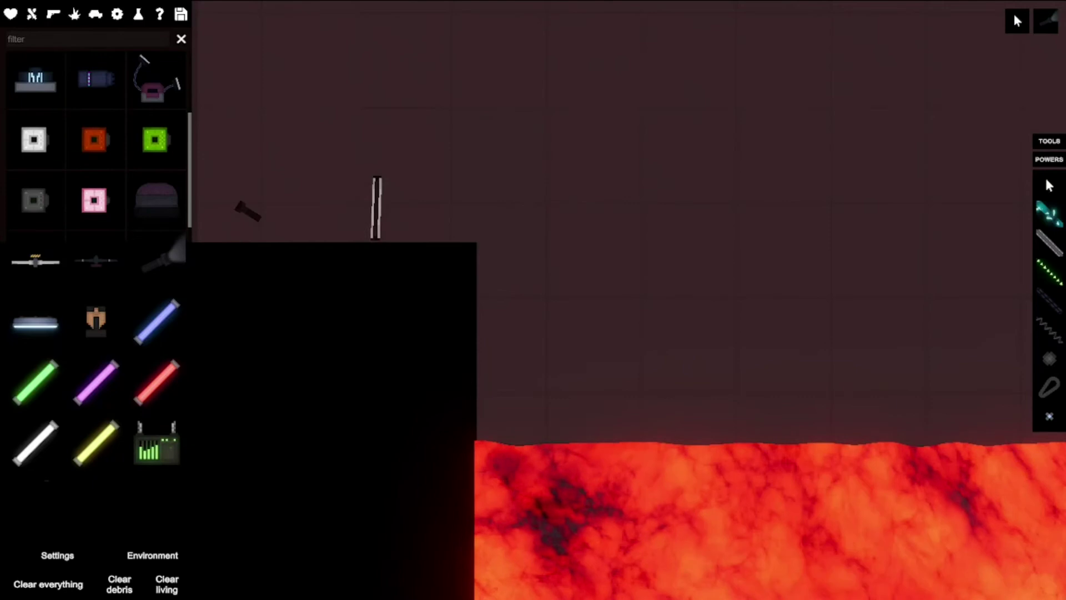
pyautogui.click(249, 192)
pyautogui.moveTo(276, 191); pyautogui.dragTo(784, 196)
pyautogui.press('Delete')
pyautogui.scroll(-1, 96, 250)
pyautogui.click(158, 287)
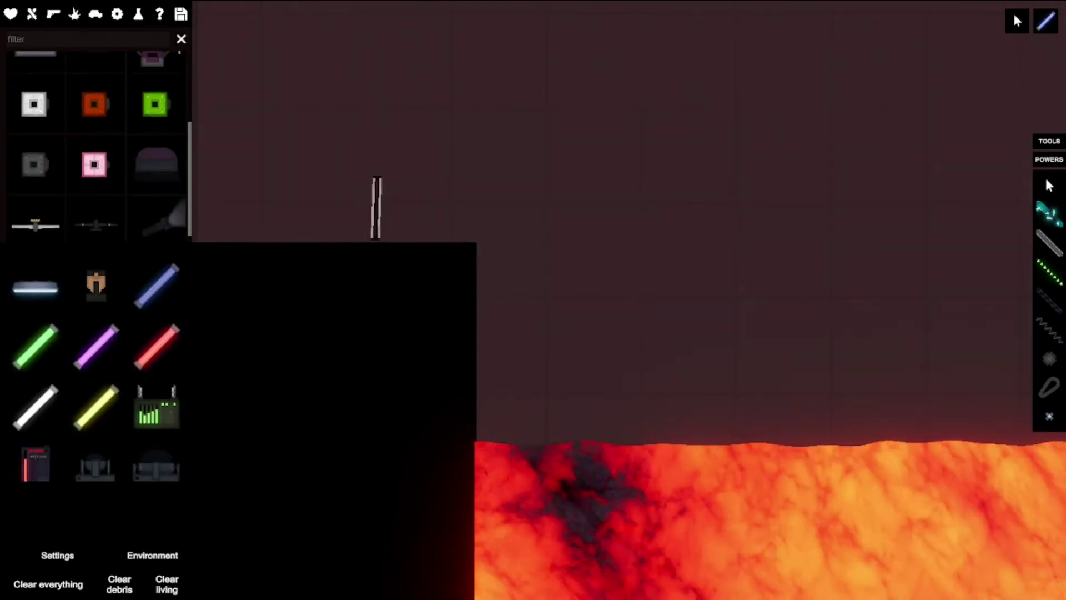
# Step: Try a blue glow stick by the pane, reposition the pane, then place an electronic device on the block
pyautogui.click(329, 184)
pyautogui.moveTo(375, 209); pyautogui.dragTo(388, 179)
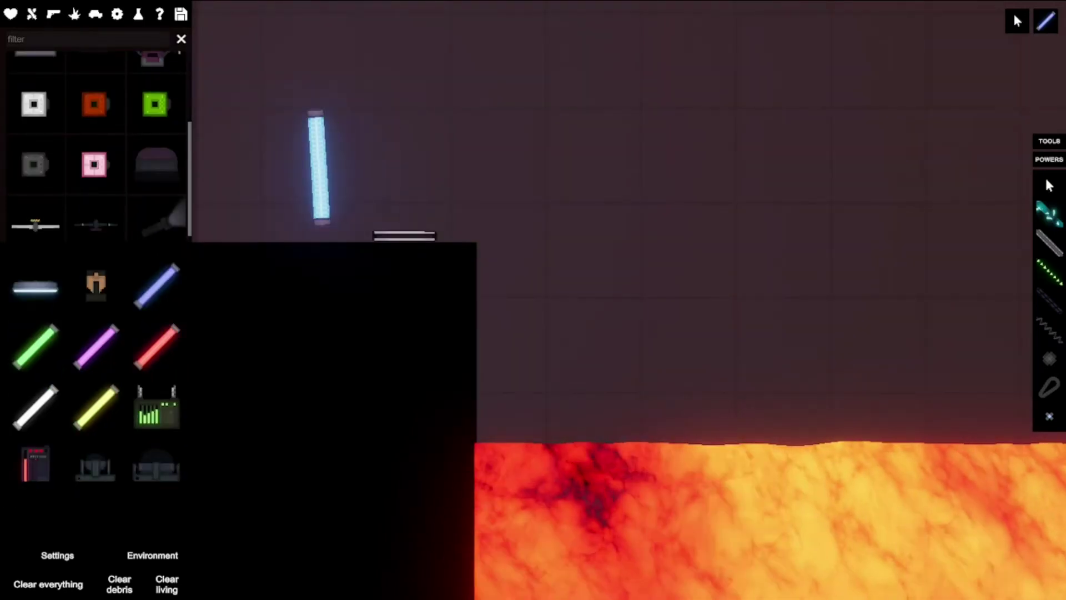
pyautogui.press('Delete')
pyautogui.moveTo(399, 236); pyautogui.dragTo(396, 183)
pyautogui.scroll(-3, 96, 249)
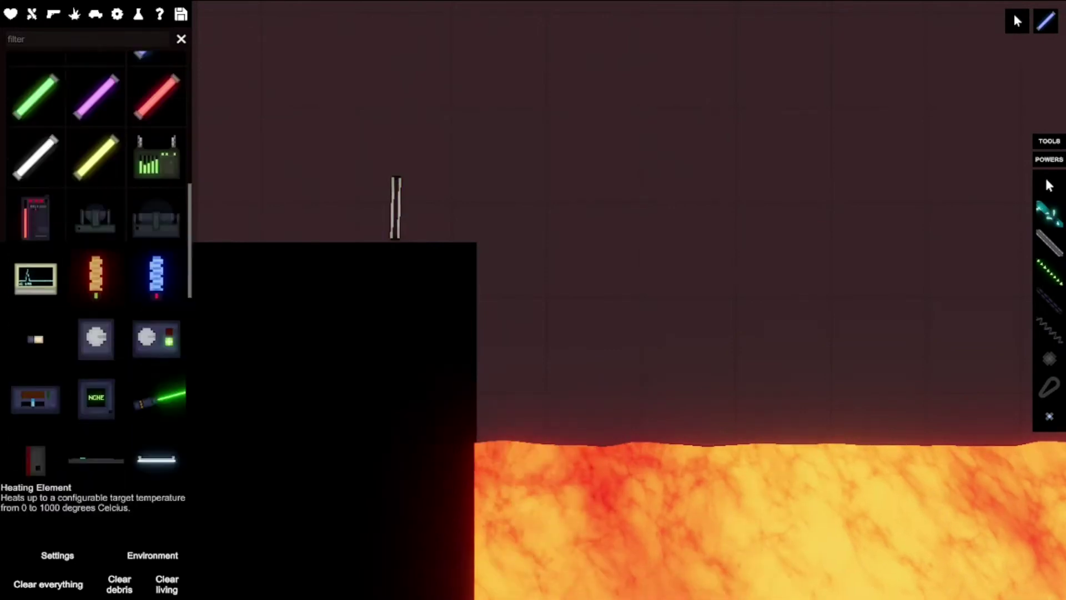
pyautogui.scroll(-1, 96, 250)
pyautogui.click(157, 362)
pyautogui.click(284, 229)
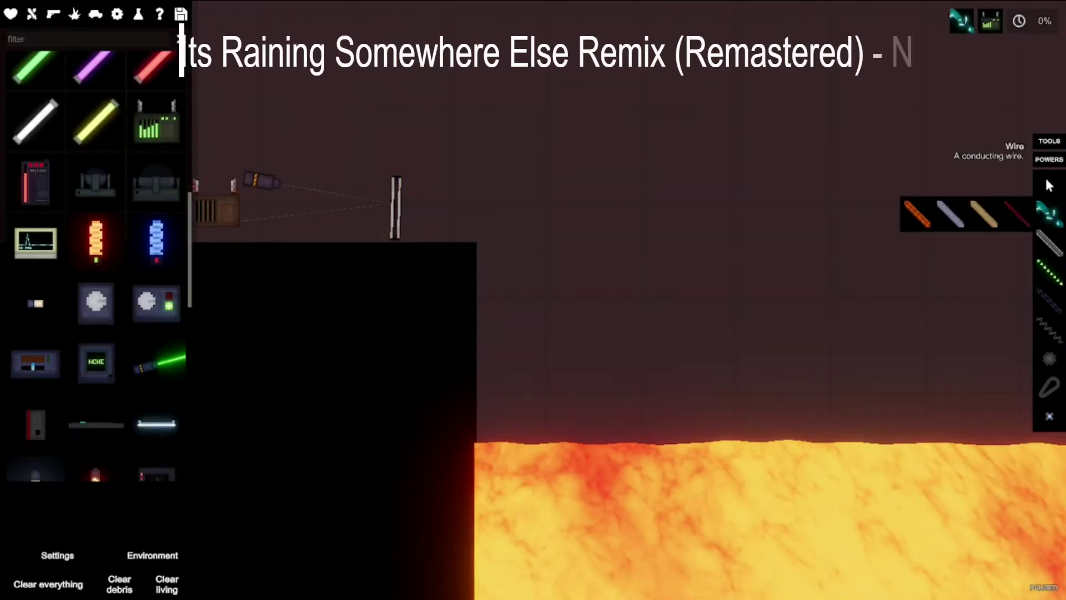
# Step: Unpause so the wired rig falls, sparks and burns in the lava
pyautogui.press('space')
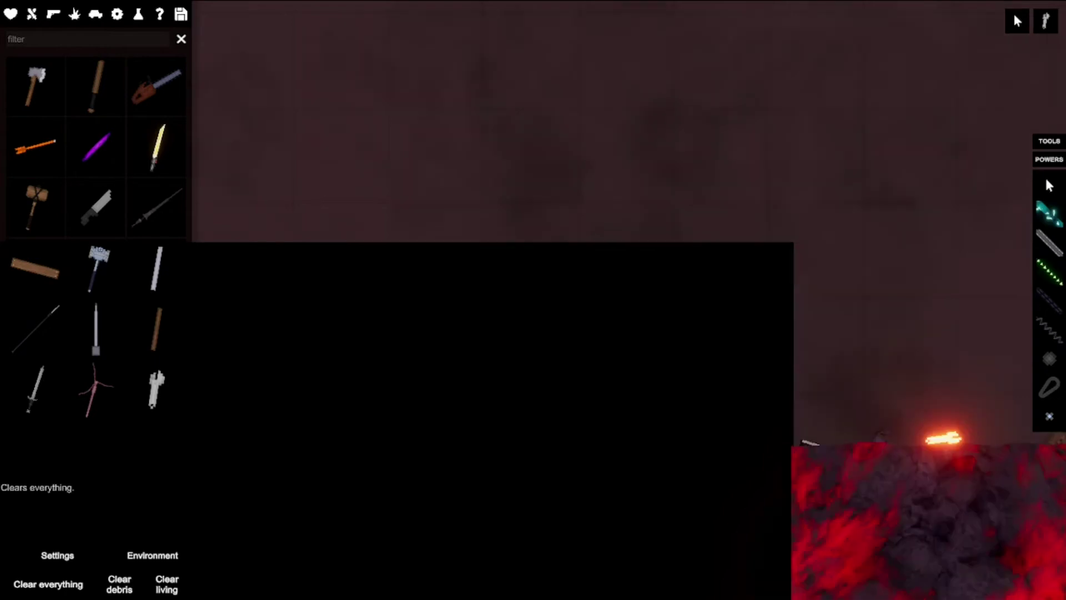
# Step: Clear the room, spawn a giant hammer and lift it into the air
pyautogui.click(49, 584)
pyautogui.click(425, 142)
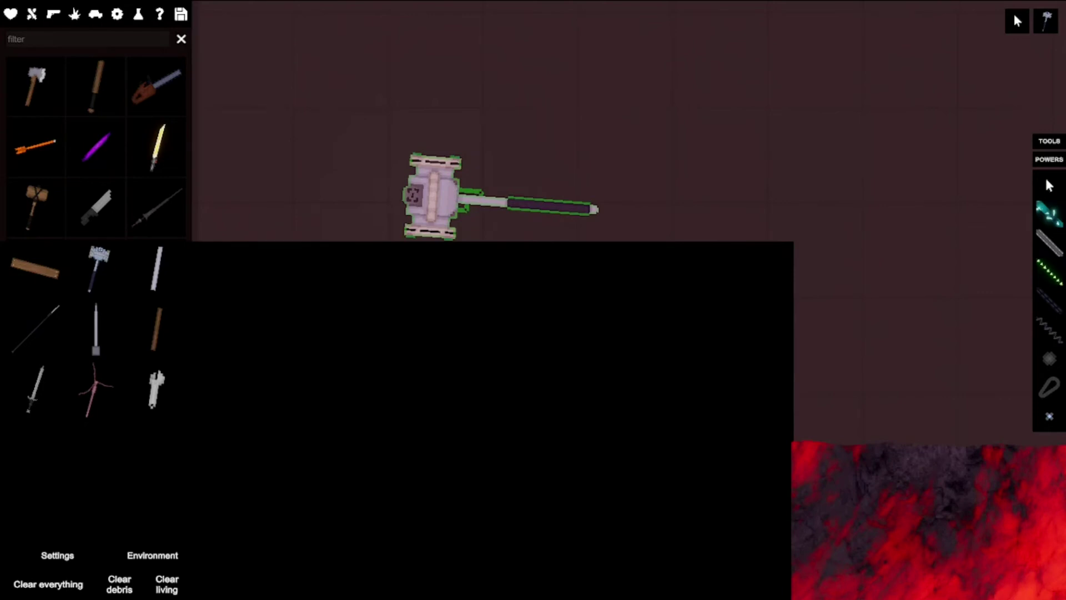
pyautogui.scroll(-2, 533, 250)
pyautogui.moveTo(433, 196); pyautogui.dragTo(450, 116)
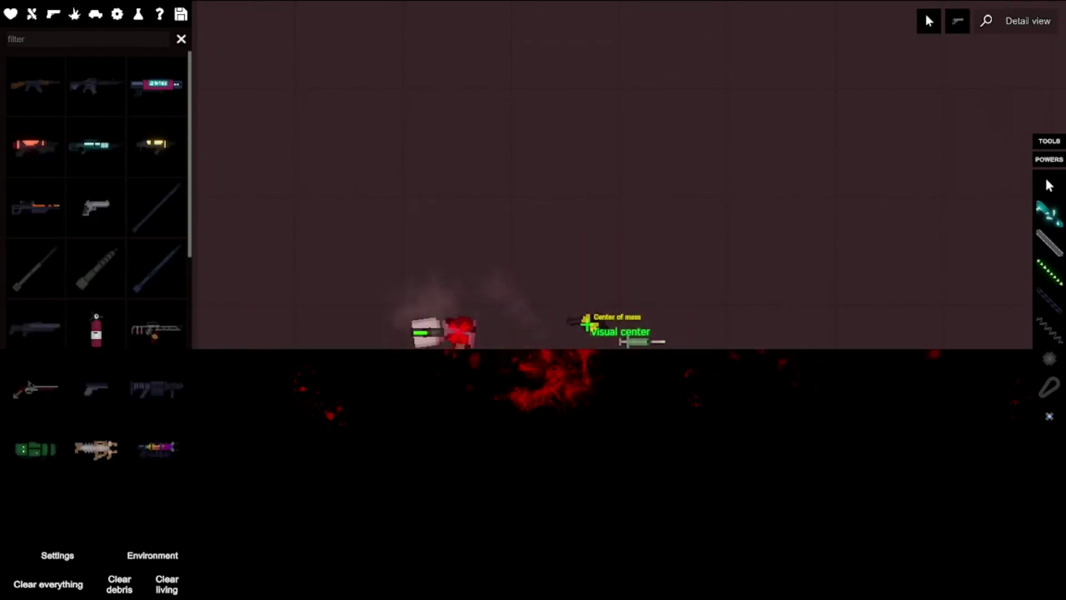
# Step: Clear the room and set the ambient temperature to -100 in Environment settings
pyautogui.hotkey('ctrl', 'shift', 'd')
pyautogui.click(152, 554)
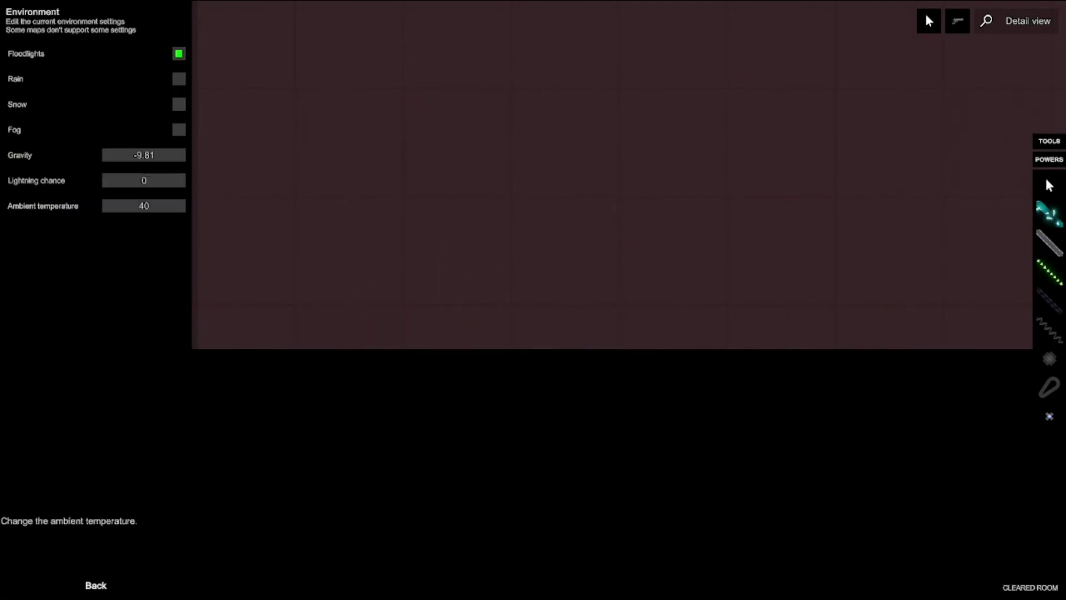
pyautogui.write('-100')
pyautogui.press('Return')
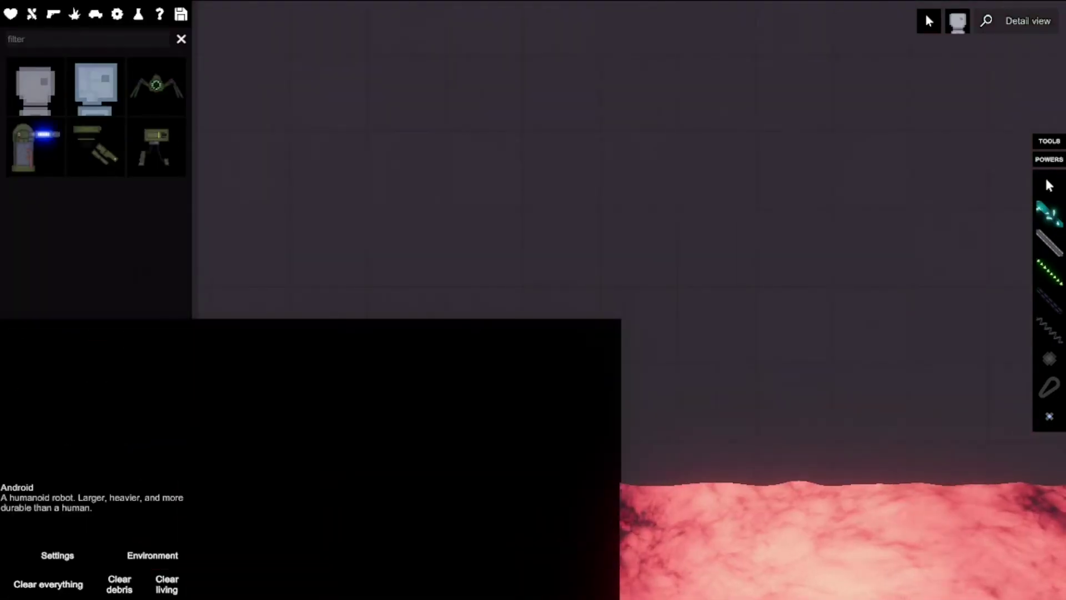
# Step: Fling an android into the lava, pull it back, and douse it with a fire extinguisher
pyautogui.click(542, 209)
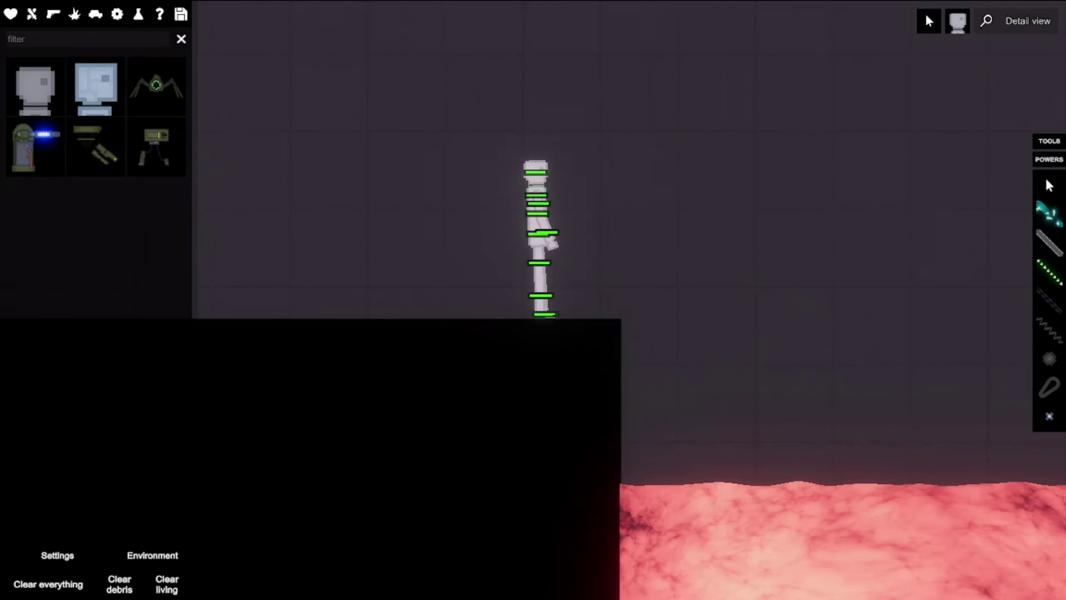
pyautogui.moveTo(542, 234); pyautogui.dragTo(817, 266)
pyautogui.moveTo(792, 417); pyautogui.dragTo(399, 284)
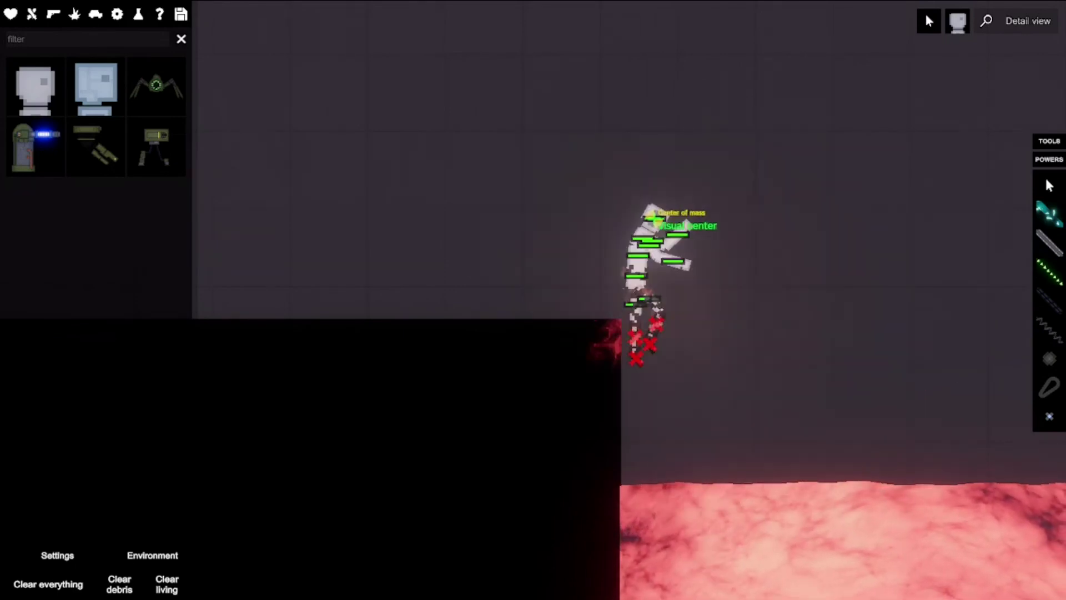
pyautogui.click(259, 275)
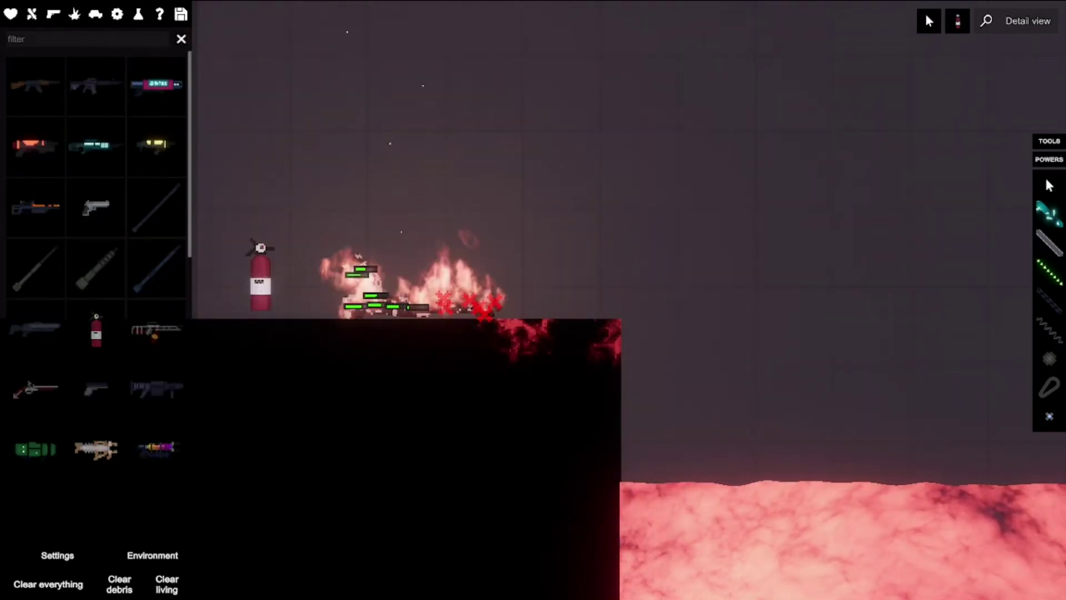
pyautogui.moveTo(258, 275)
pyautogui.mouseDown()
pyautogui.moveTo(454, 179)
pyautogui.moveTo(454, 204)
pyautogui.mouseUp()
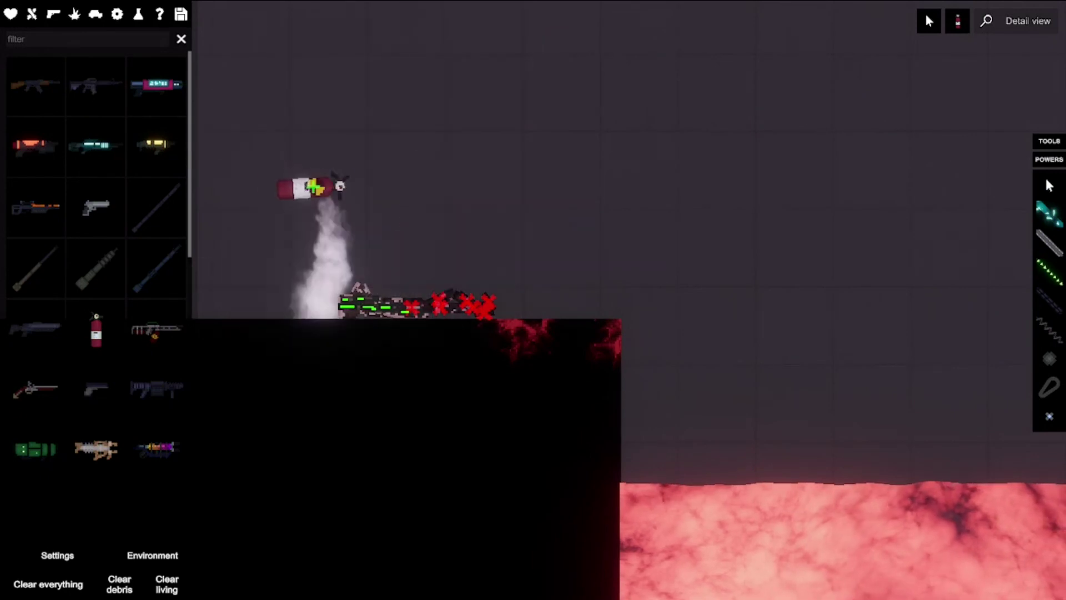